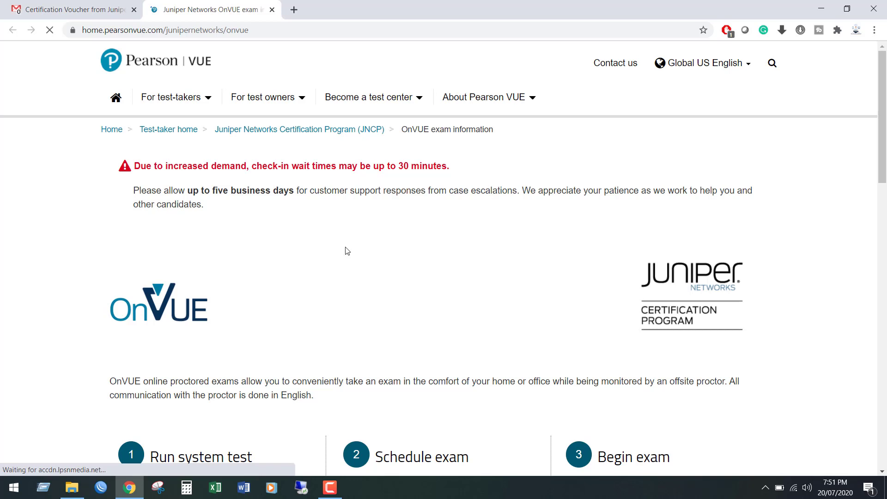
Step: Start a new Juniper Networks web account and accept the privacy policy agreement
scroll(347, 250, "down", 4)
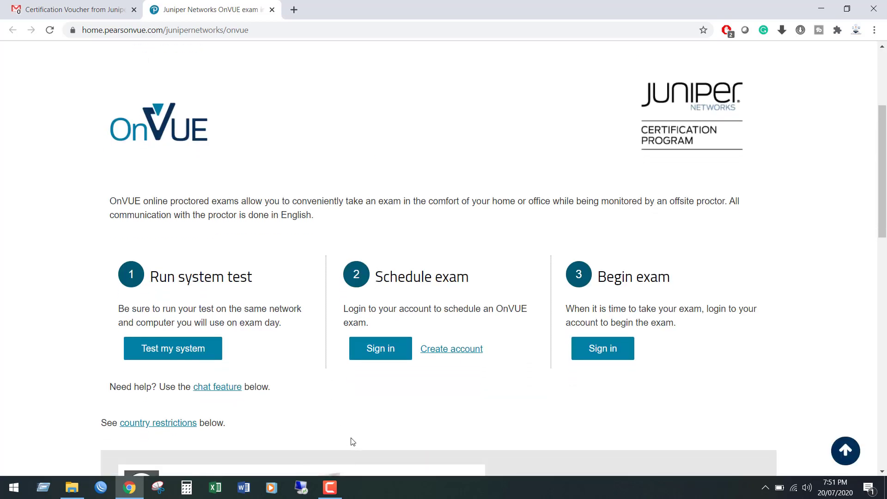
left_click(449, 350)
scroll(416, 259, "down", 5)
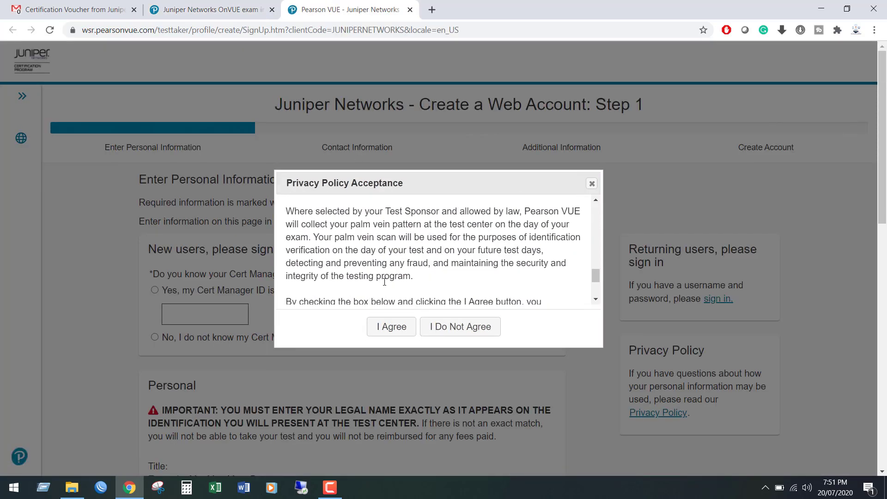
left_click(291, 291)
left_click(387, 329)
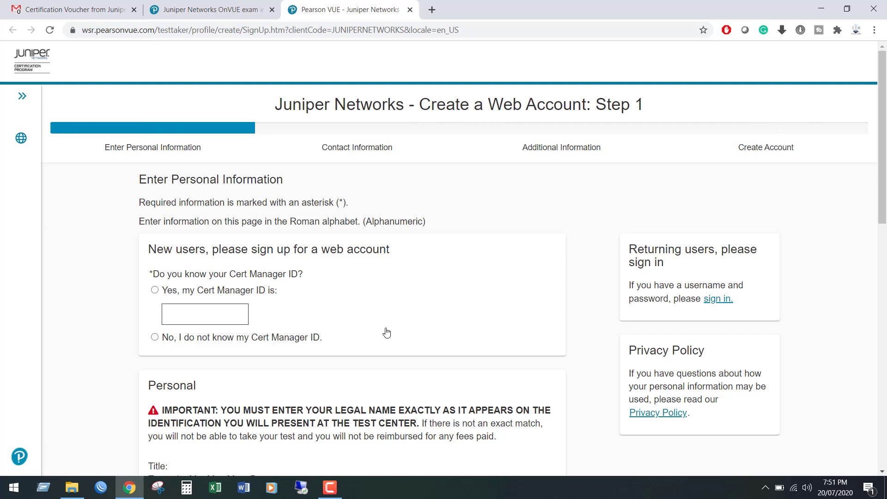
Step: Answer 'No, I do not know my Cert Manager ID' and review the form's 24-hour email note
scroll(387, 333, "down", 1)
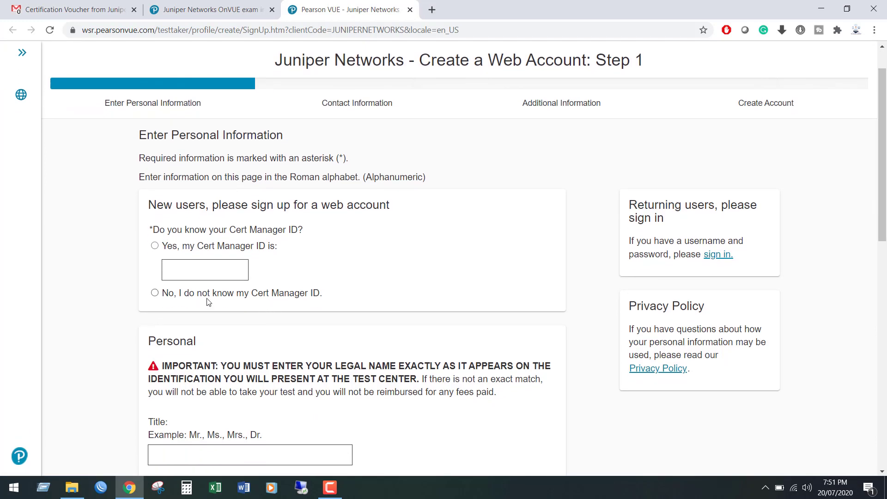
left_click(207, 298)
scroll(271, 328, "down", 4)
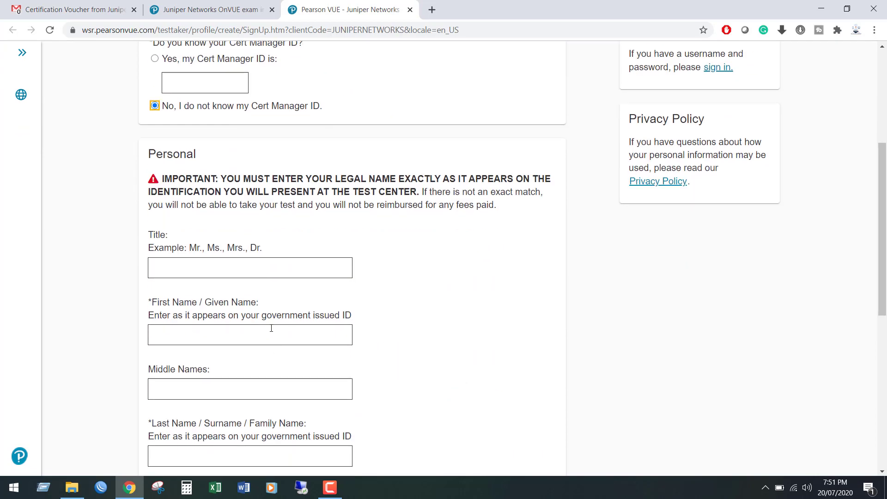
scroll(268, 267, "down", 4)
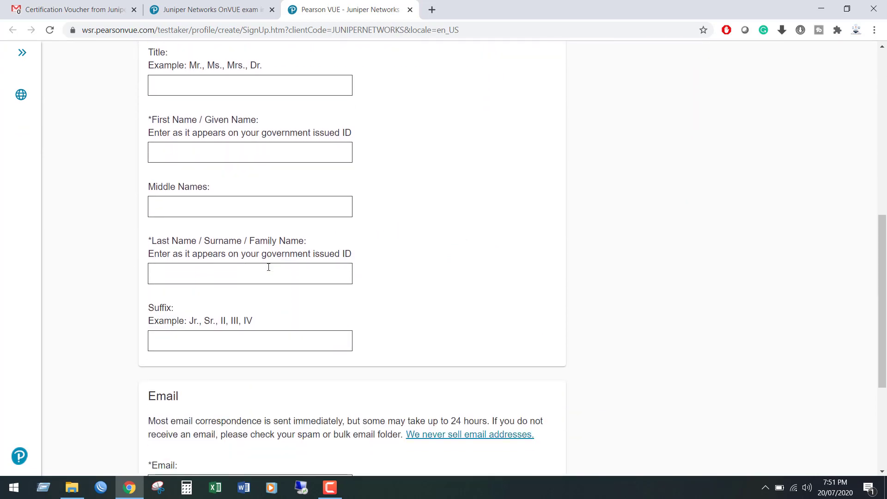
scroll(268, 267, "down", 3)
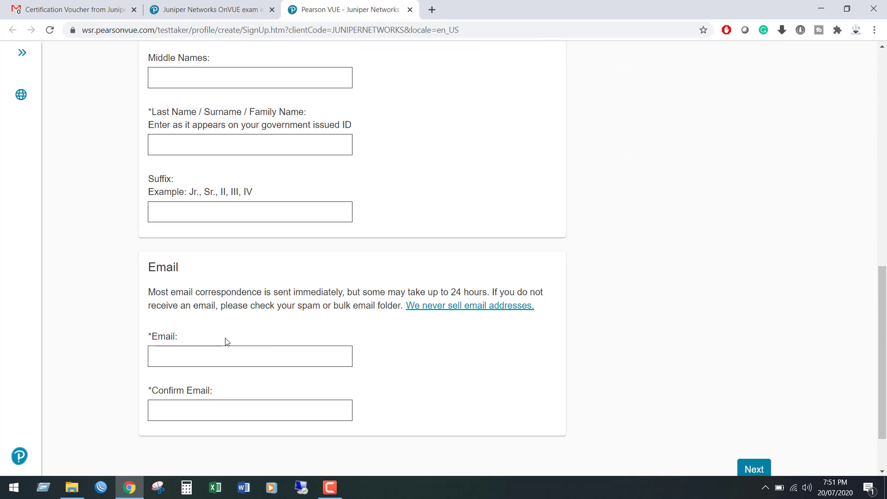
scroll(226, 341, "down", 2)
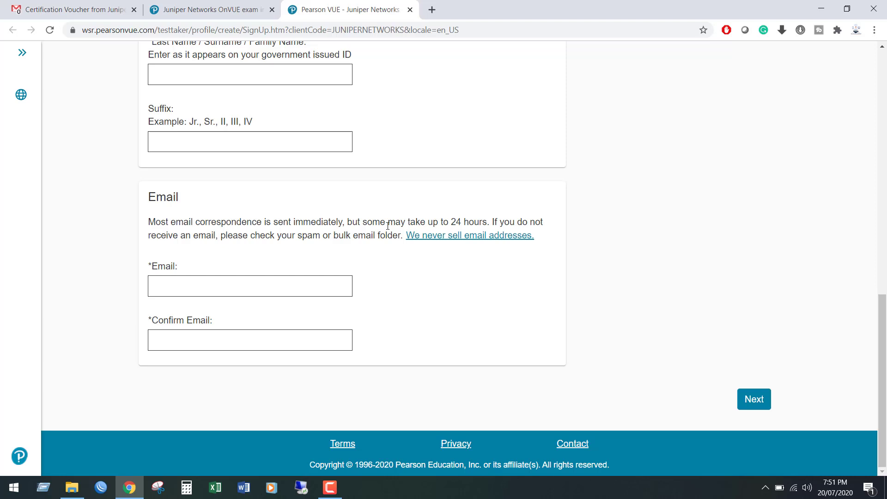
left_click_drag(395, 222, 484, 222)
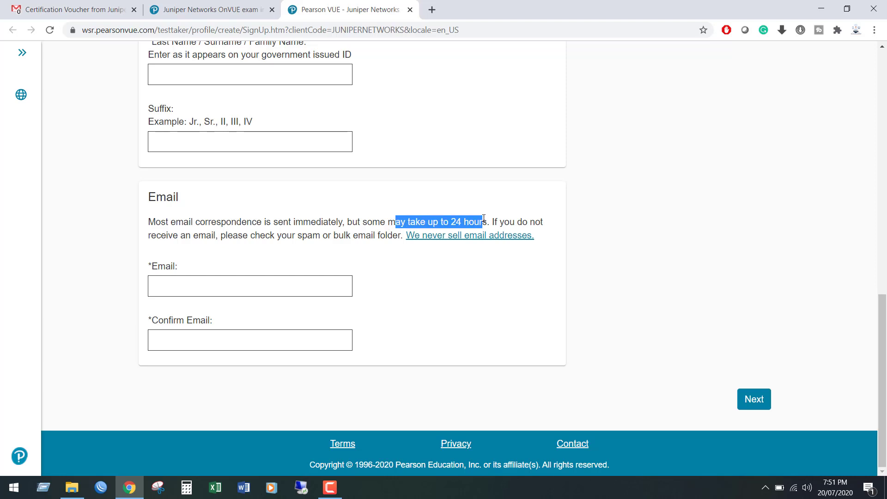
left_click(518, 286)
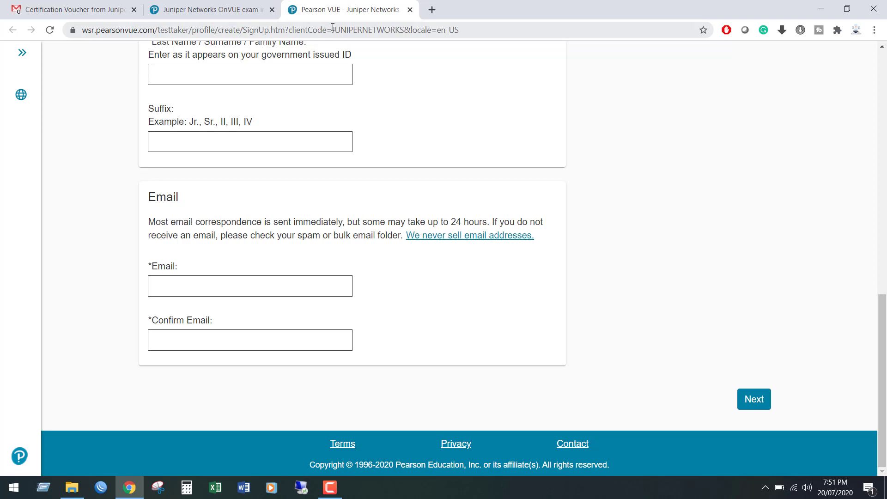
Step: Close the sign-up tab and sign in to the existing account with its password
left_click(411, 10)
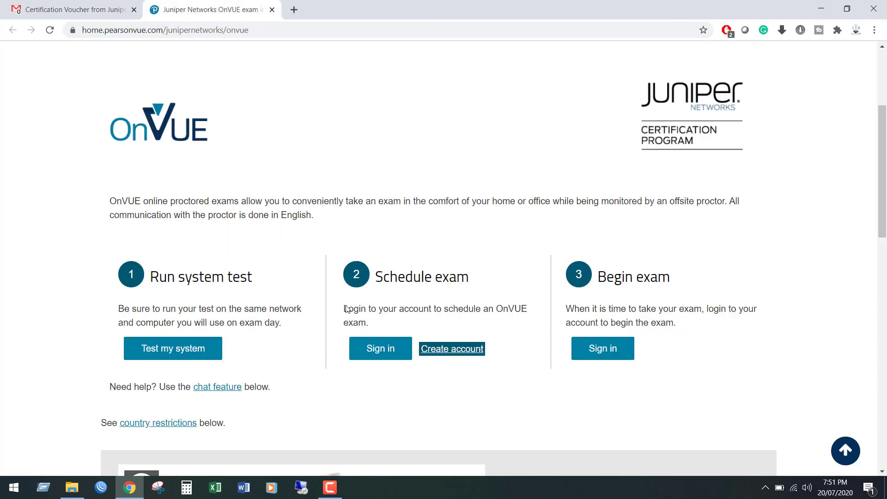
left_click(378, 364)
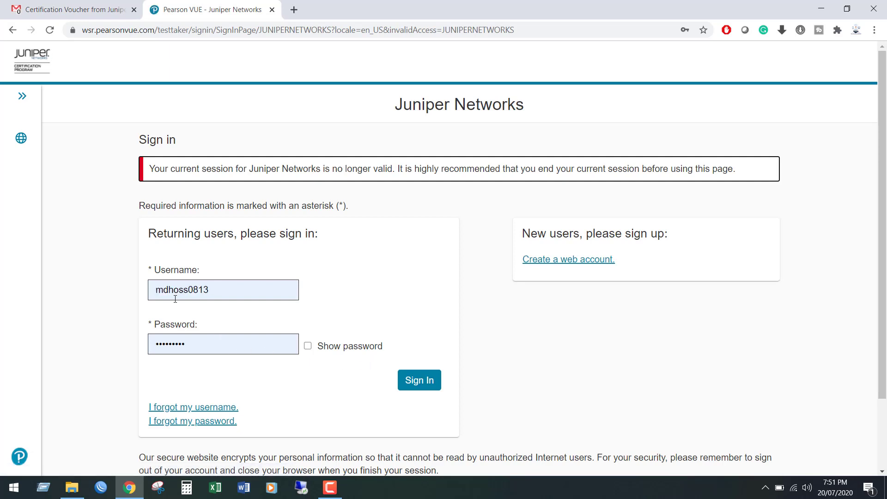
double_click(208, 340)
type("•••")
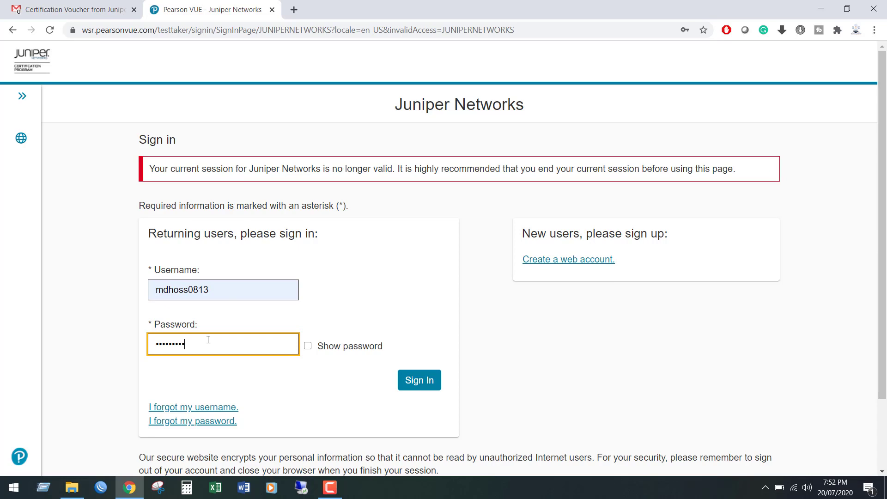
type("••••••")
key("Return")
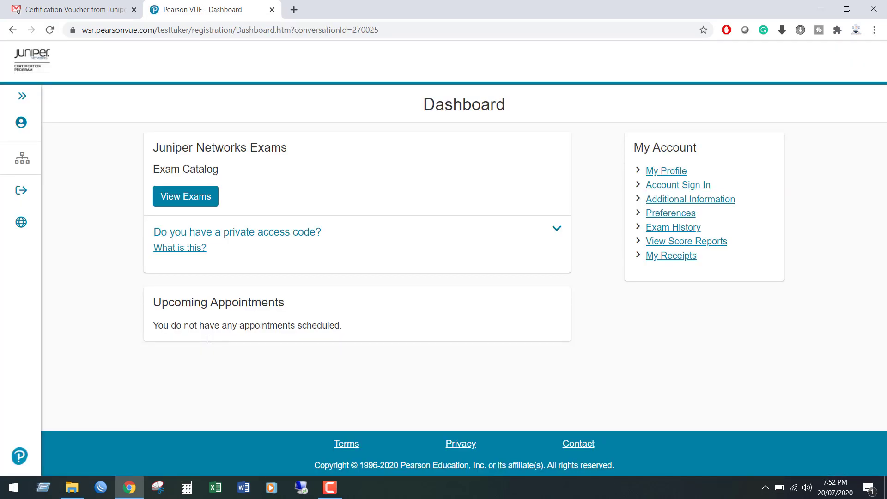
Step: Under View Exams, expand Junos Associate Track and choose JN0-103 Junos, Associate (JNCIA-Junos)
left_click(205, 201)
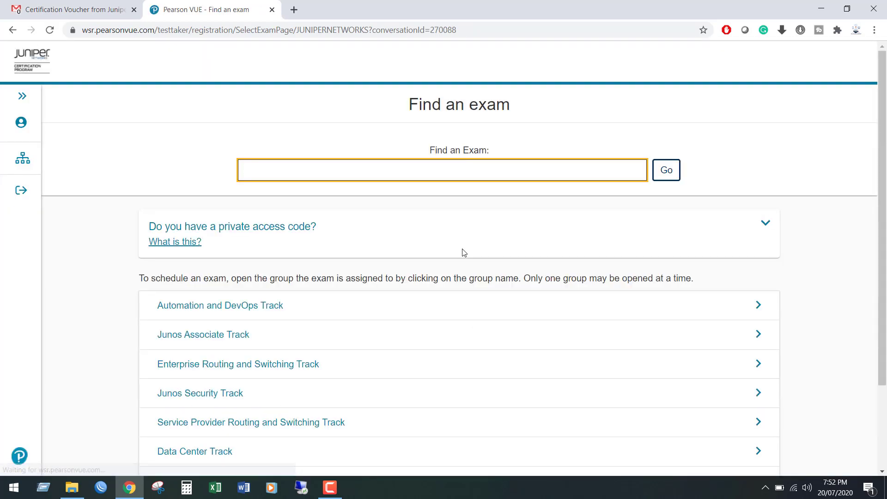
scroll(144, 335, "down", 3)
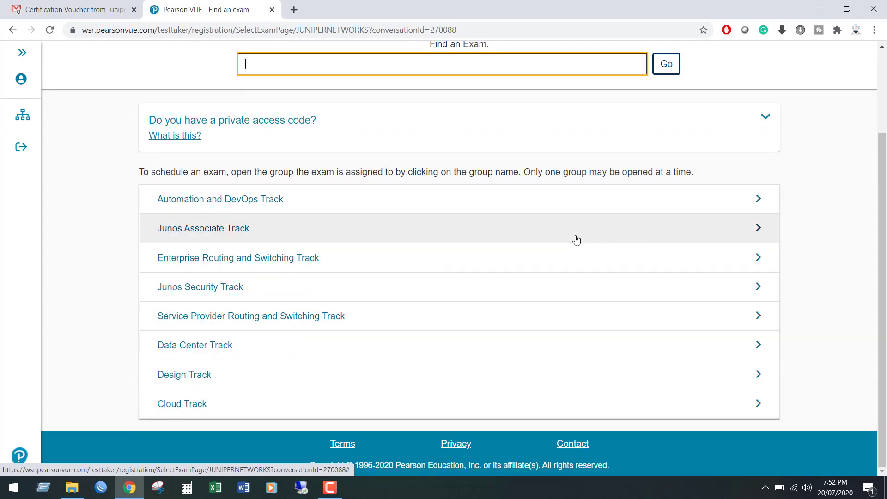
left_click(232, 238)
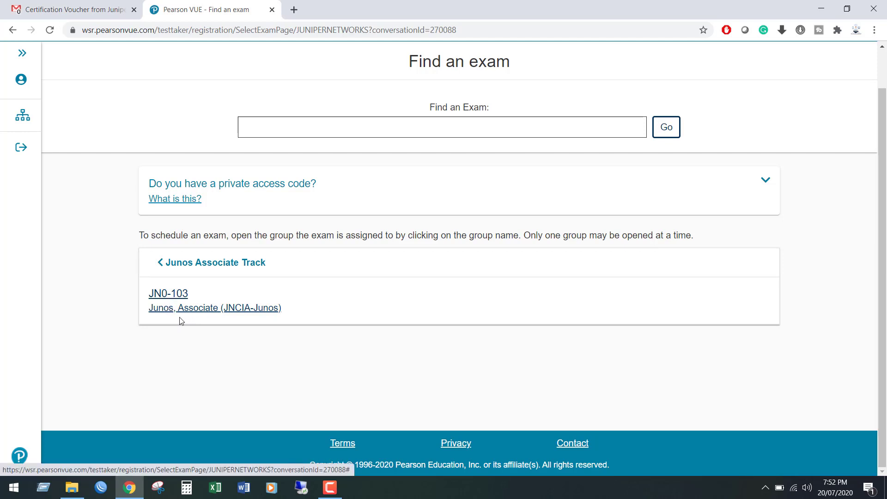
left_click(245, 309)
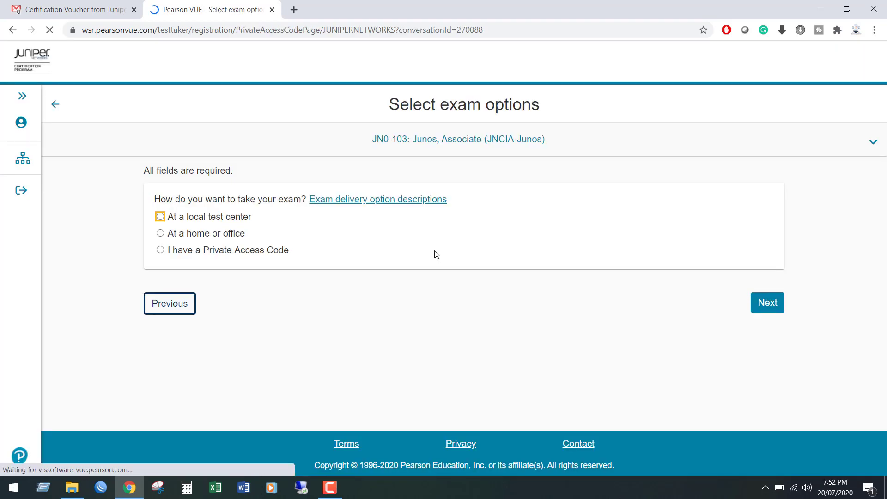
Step: Choose 'At a home or office' and pass the pre-check with microphone and camera allowed
left_click(161, 234)
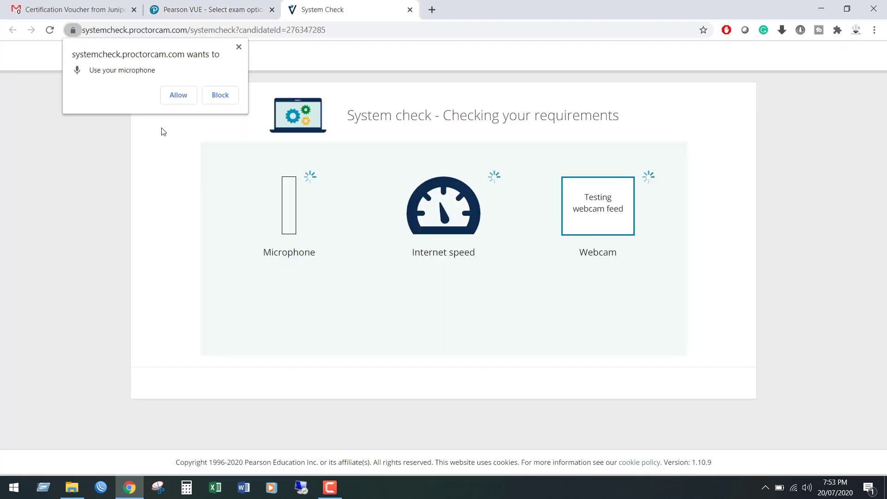
left_click(178, 94)
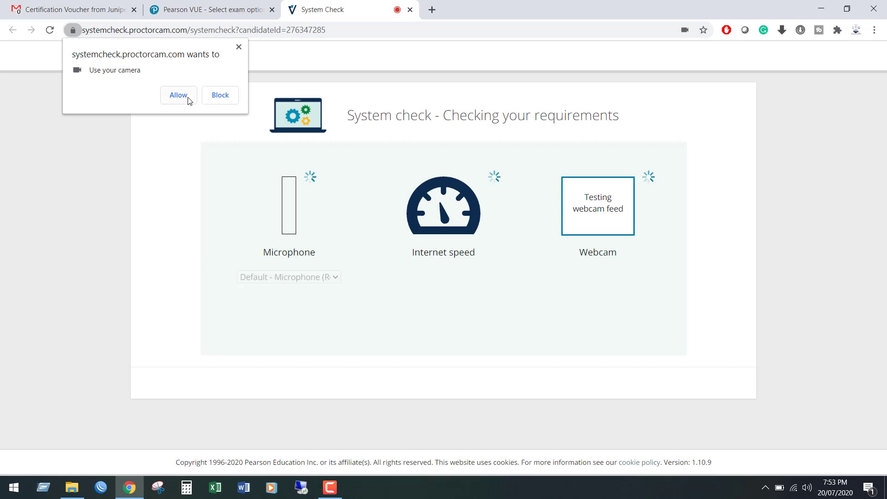
left_click(187, 96)
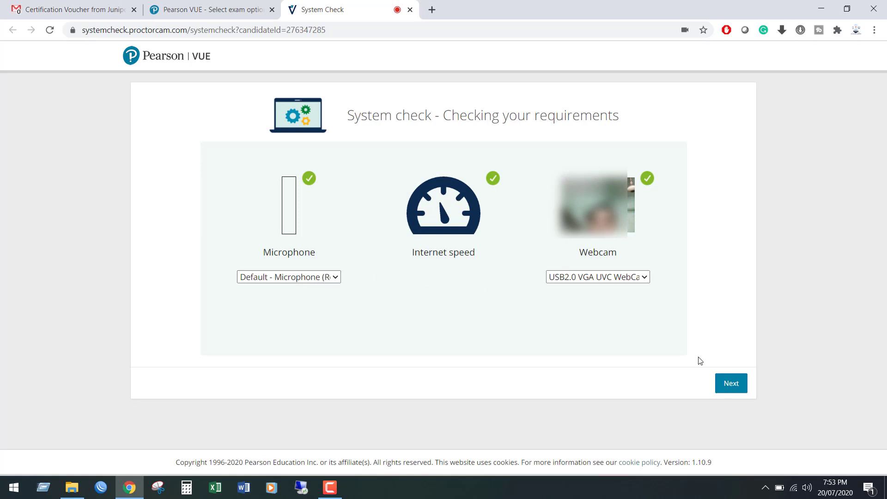
left_click(729, 389)
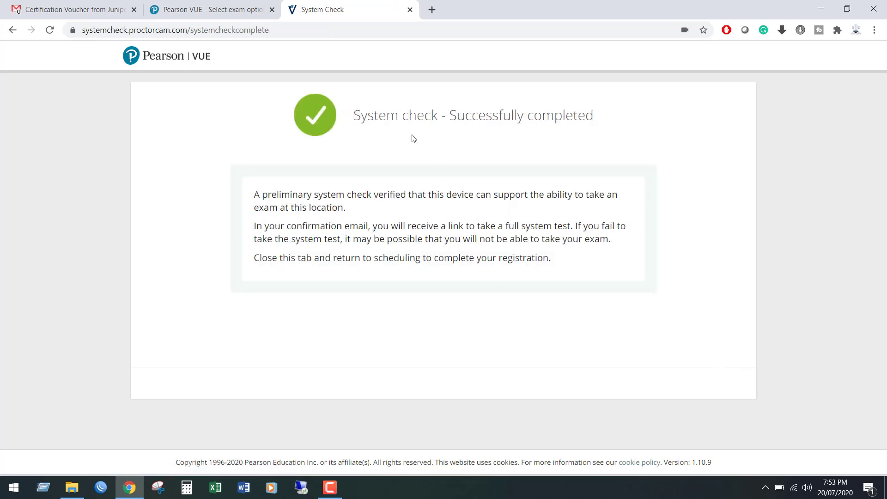
left_click(410, 10)
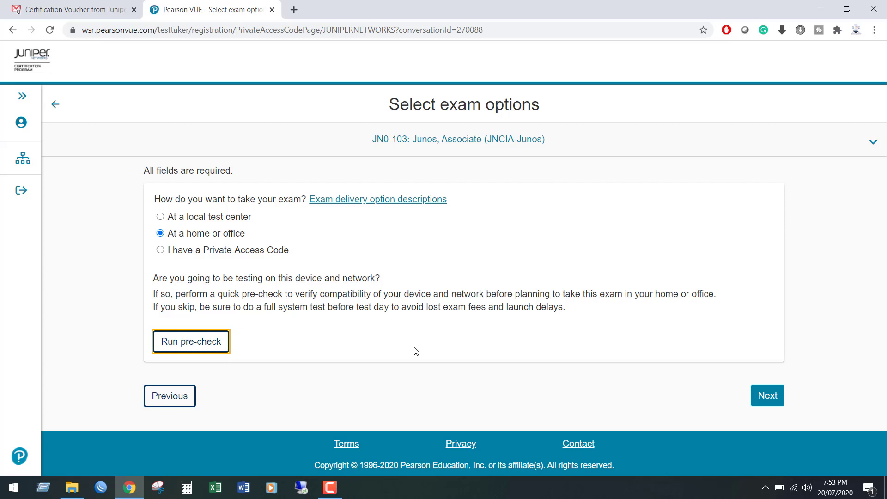
left_click(768, 396)
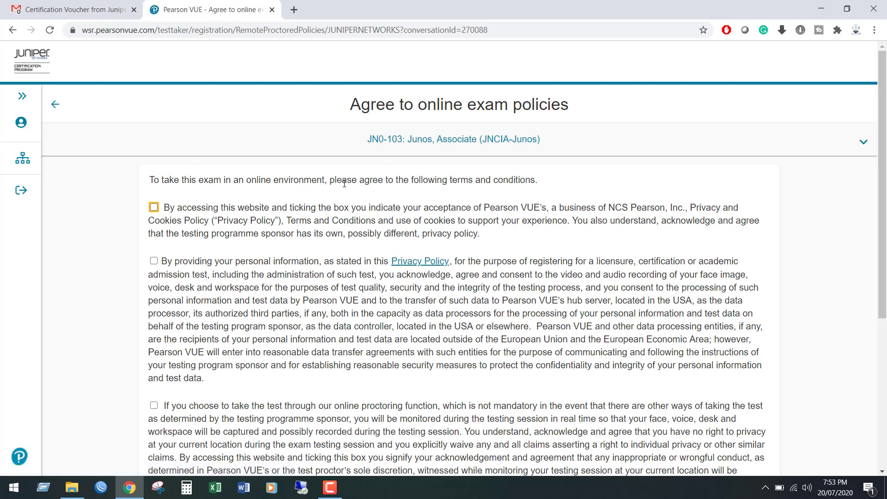
Step: Agree to privacy, personal data processing, proctoring monitoring and third-party presence terms, then continue
scroll(197, 235, "down", 4)
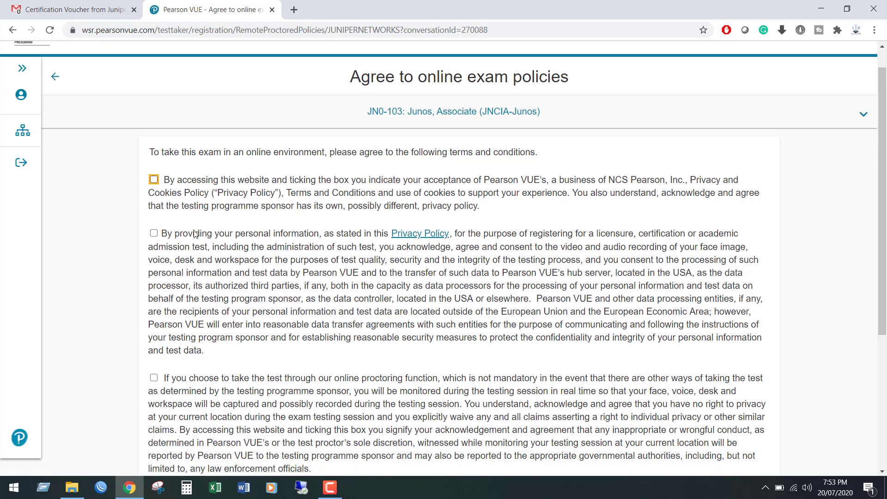
scroll(194, 233, "down", 2)
scroll(194, 233, "up", 6)
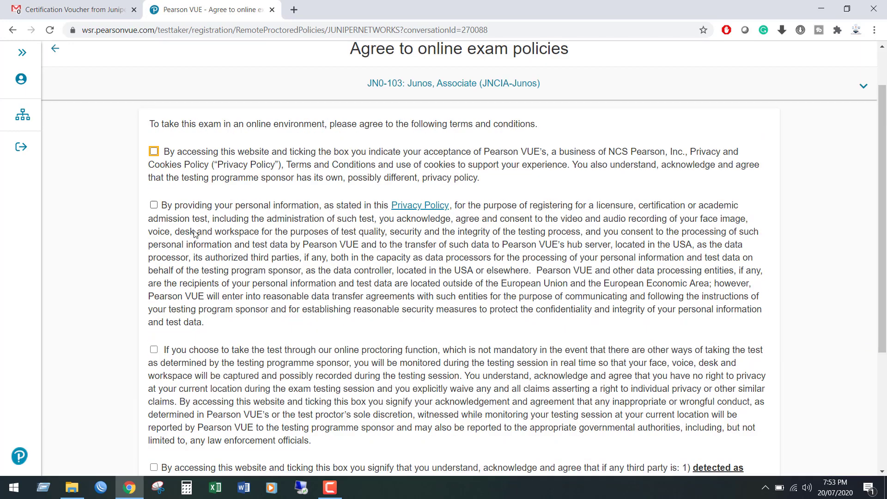
left_click(153, 208)
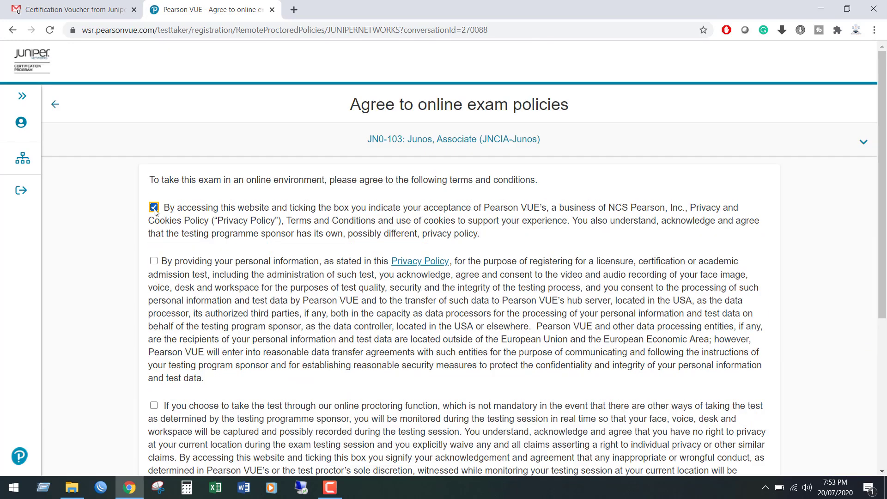
left_click(154, 261)
scroll(154, 263, "down", 2)
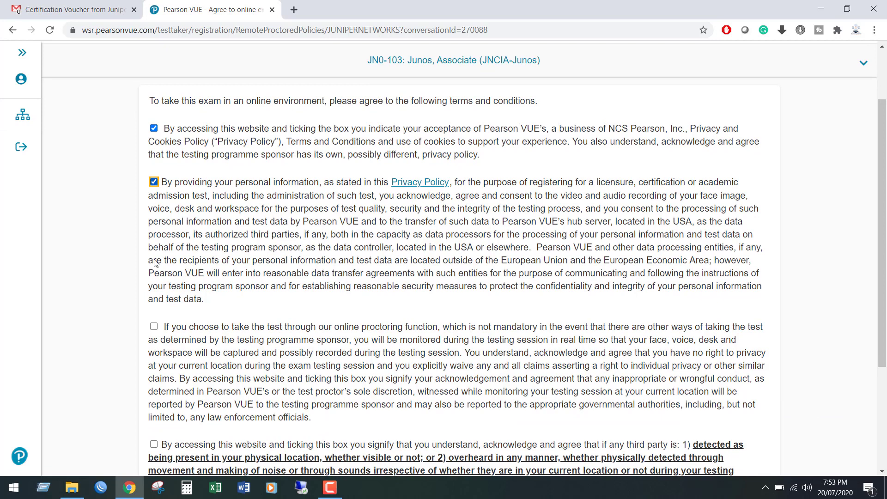
left_click(154, 327)
scroll(155, 332, "down", 2)
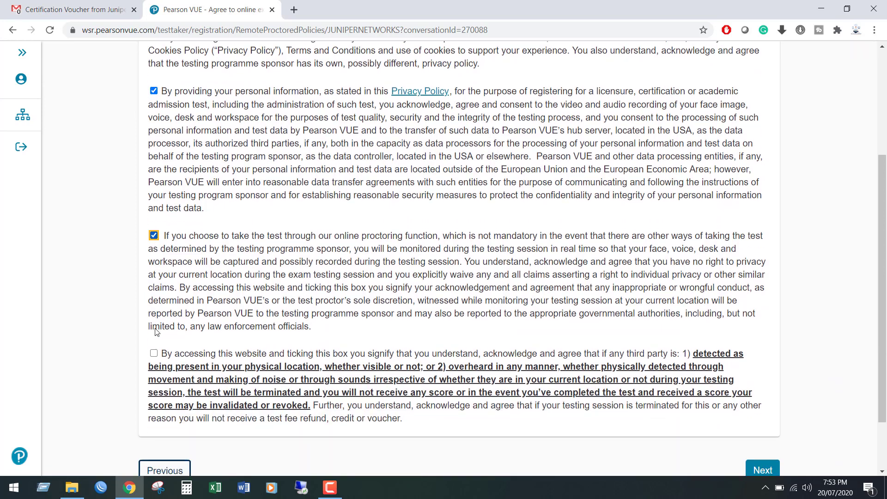
left_click(154, 351)
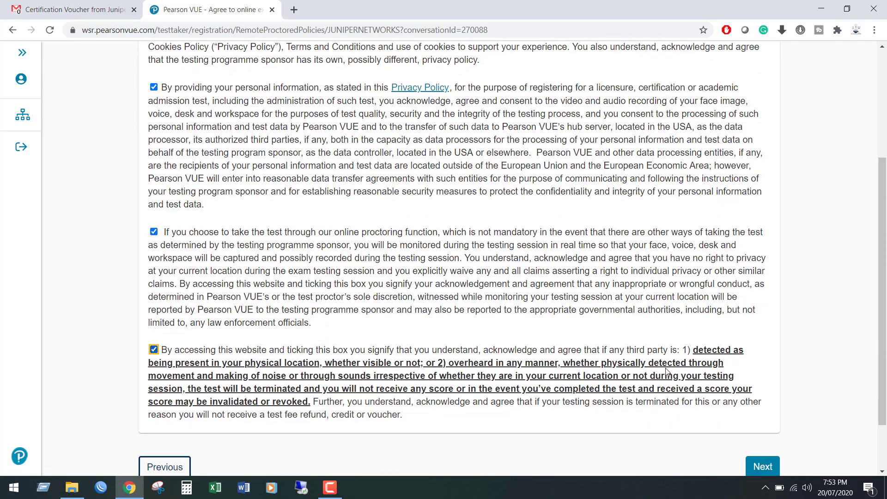
left_click(754, 469)
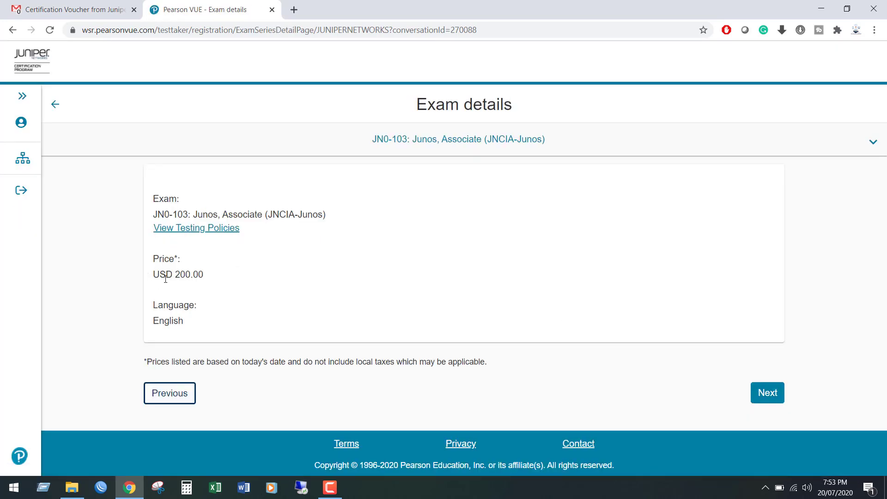
Step: Confirm the JN0-103 exam details (English, USD 200.00) and proceed to appointments
left_click(768, 399)
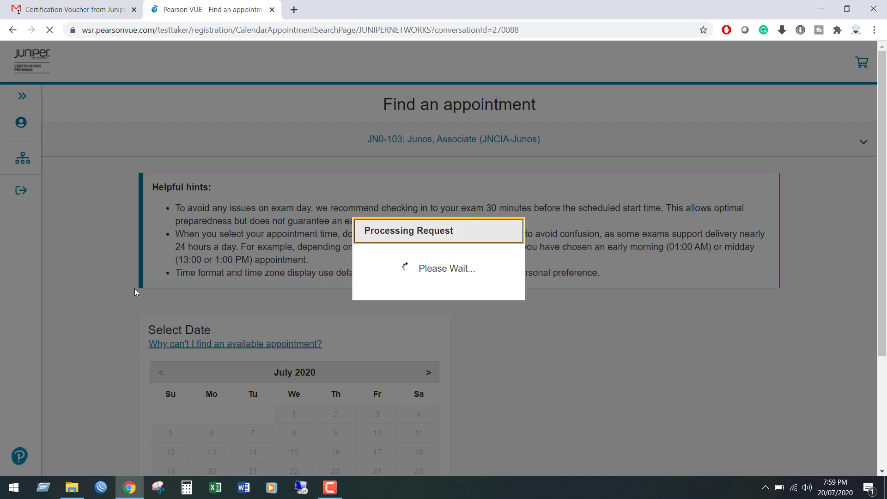
Step: Pick the 09:00 PM start time for Tuesday, July 21, 2020
scroll(135, 288, "down", 3)
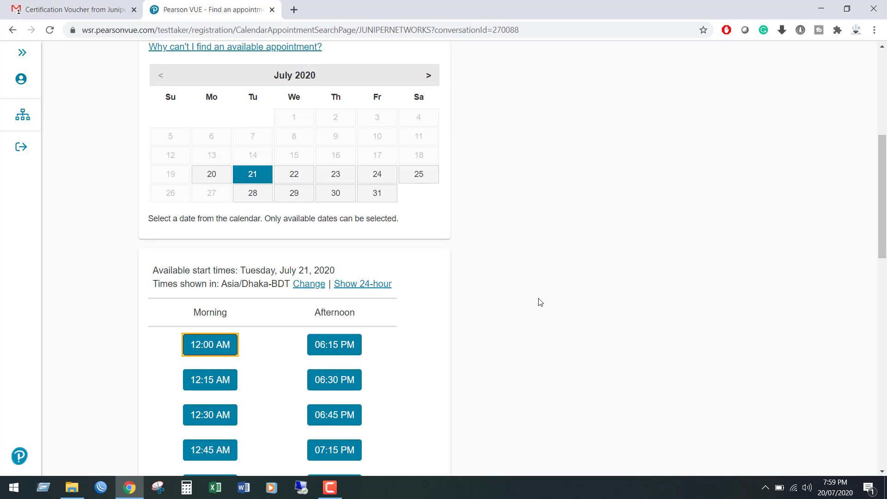
scroll(541, 302, "down", 3)
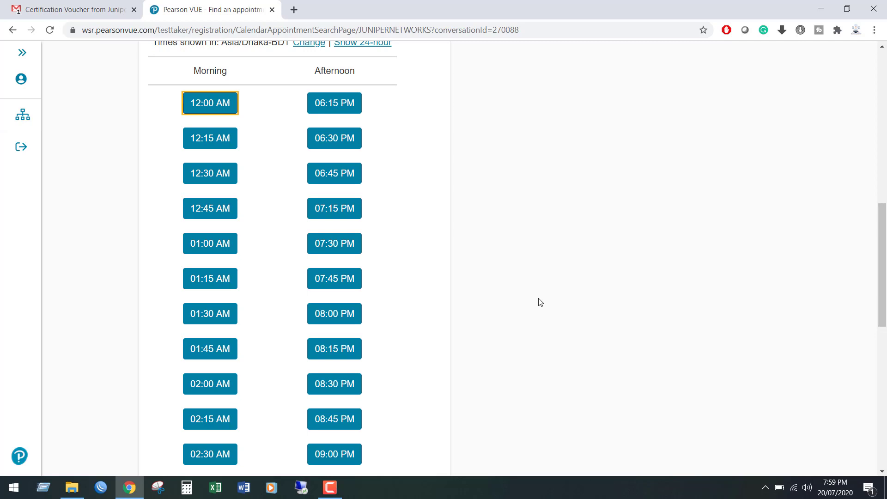
scroll(540, 302, "down", 1)
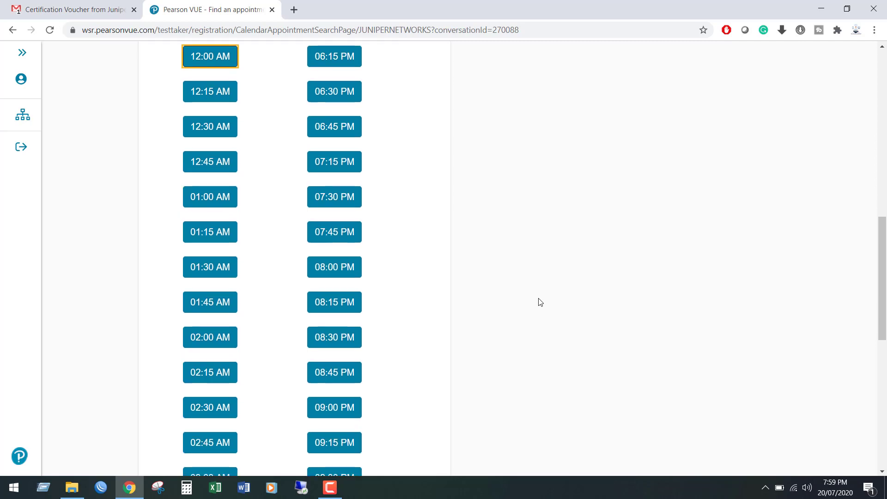
left_click(349, 413)
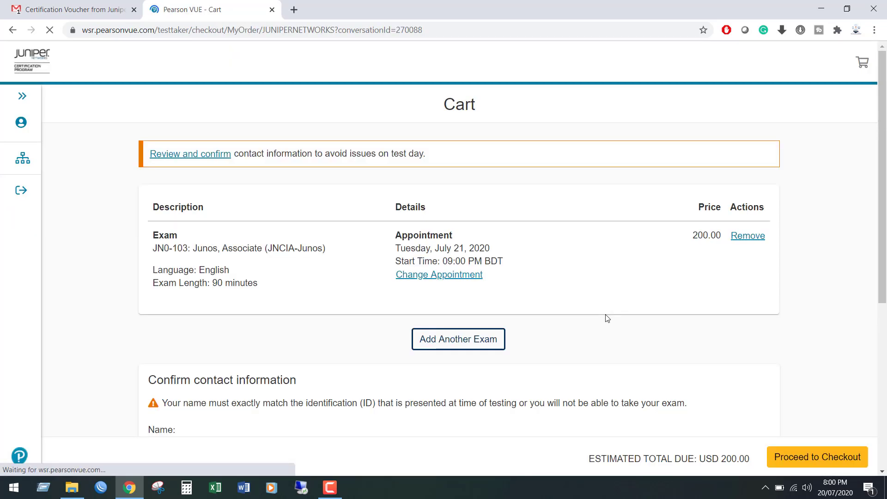
Step: Proceed from the cart to checkout and accept the Juniper Networks policies
scroll(572, 368, "down", 3)
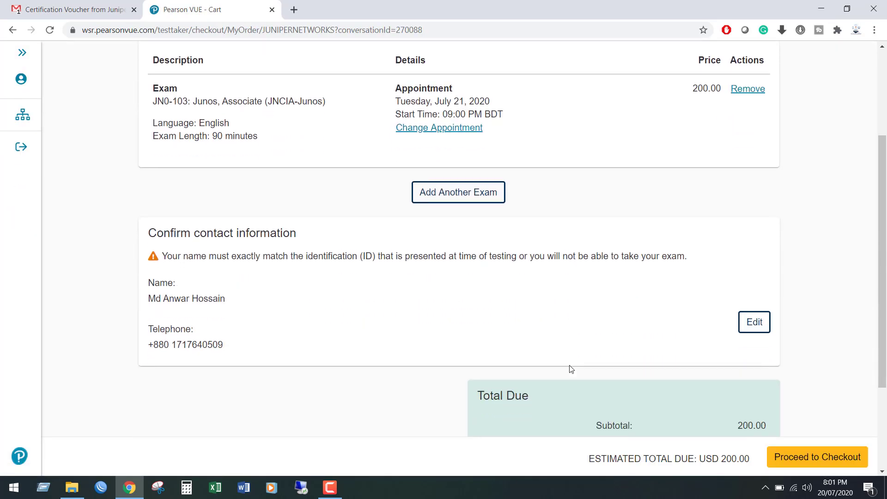
scroll(572, 368, "down", 3)
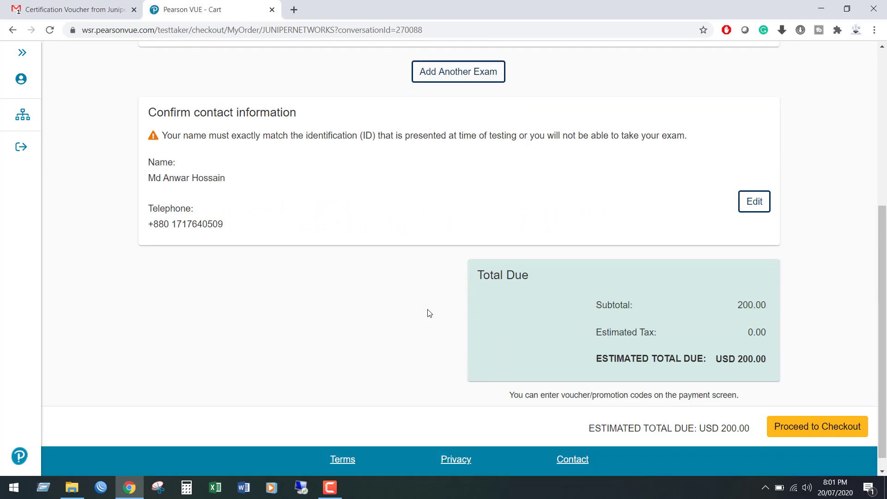
left_click(800, 426)
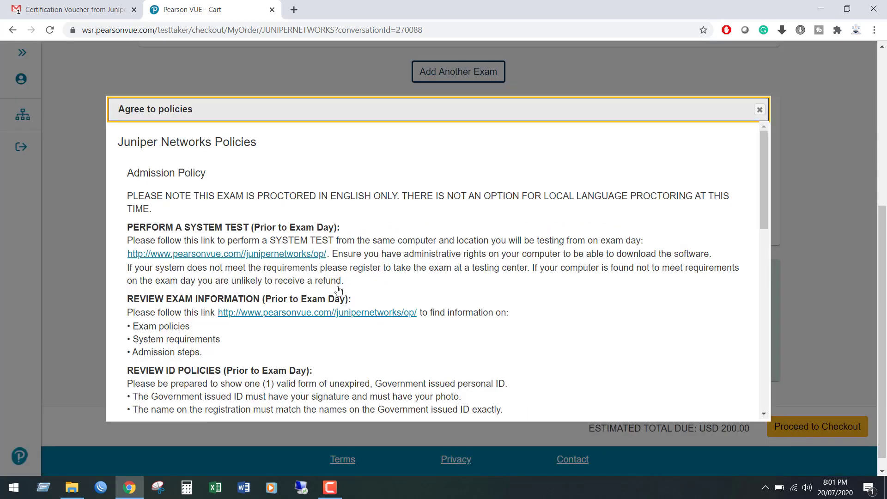
scroll(190, 275, "down", 5)
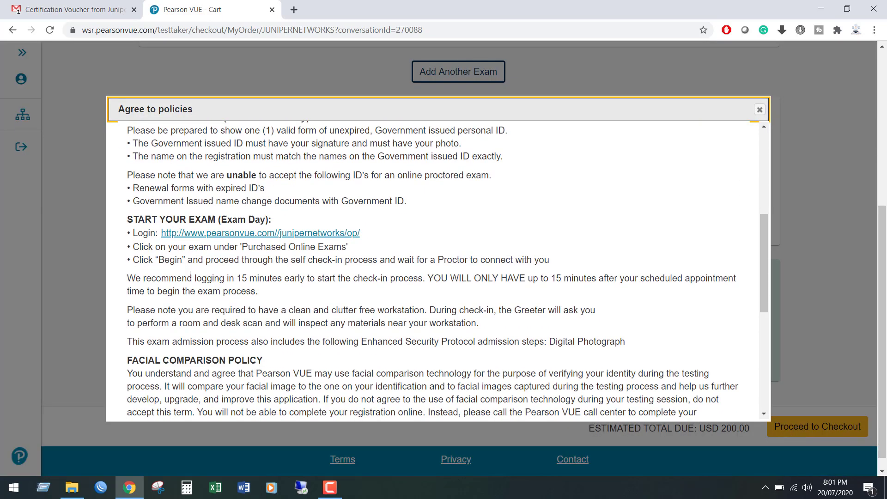
scroll(190, 275, "up", 1)
scroll(416, 278, "down", 7)
left_click(718, 398)
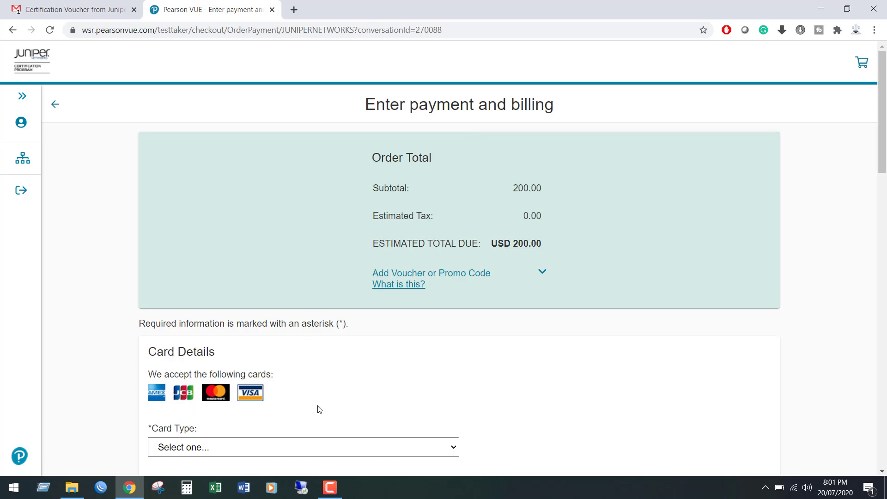
Step: Paste and apply the 100% voucher code so the total becomes USD 0.00, then continue
left_click(449, 278)
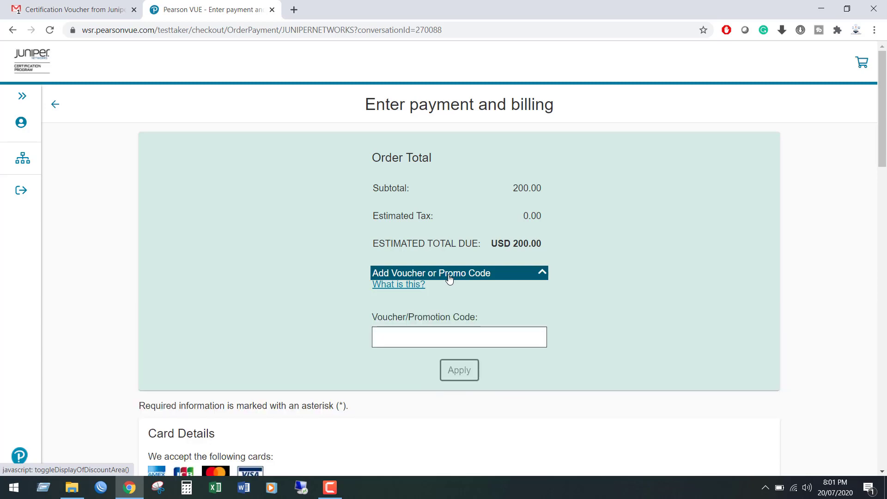
left_click(412, 337)
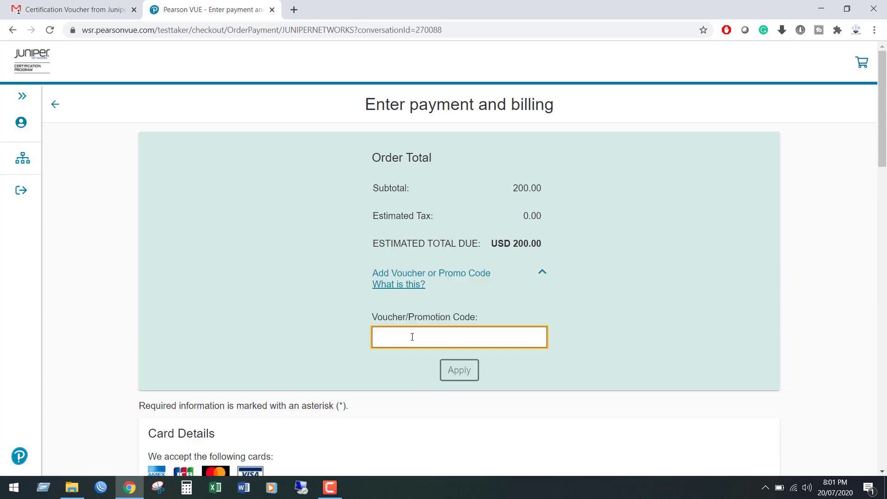
left_click(466, 378)
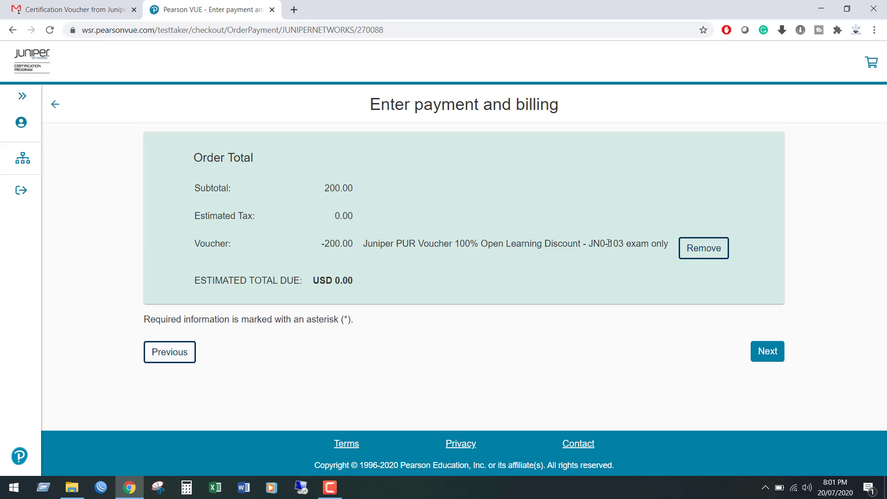
left_click(778, 355)
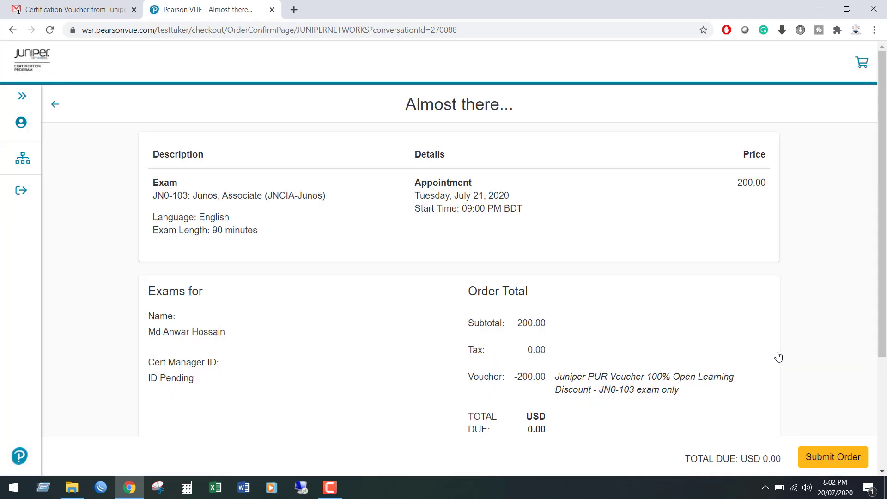
Step: Submit the USD 0.00 order and review the You are booked! confirmation for JN0-103
scroll(778, 356, "down", 2)
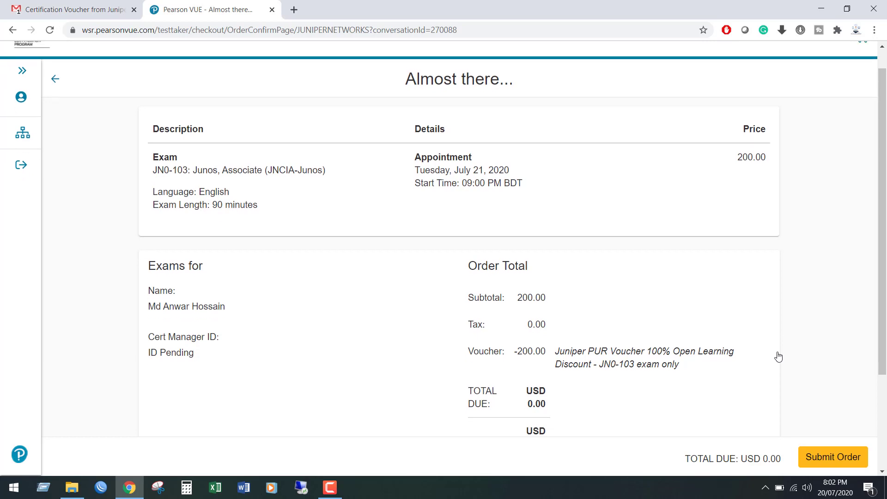
scroll(633, 304, "down", 1)
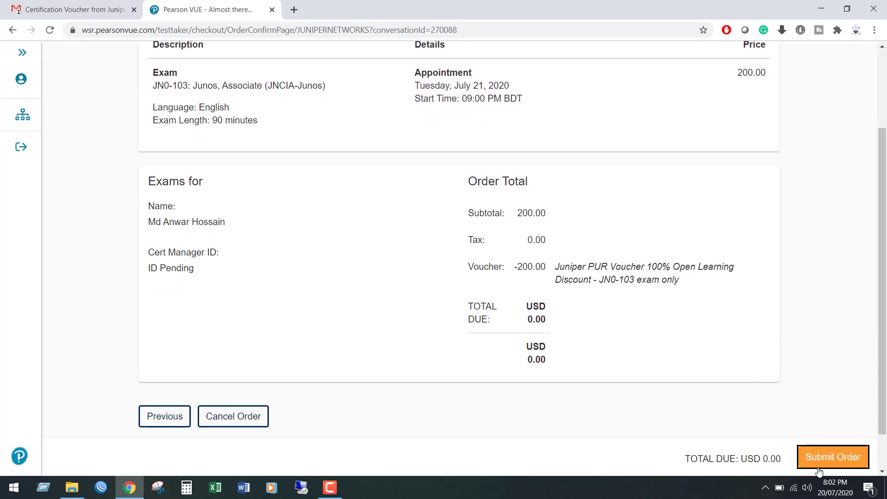
left_click(819, 466)
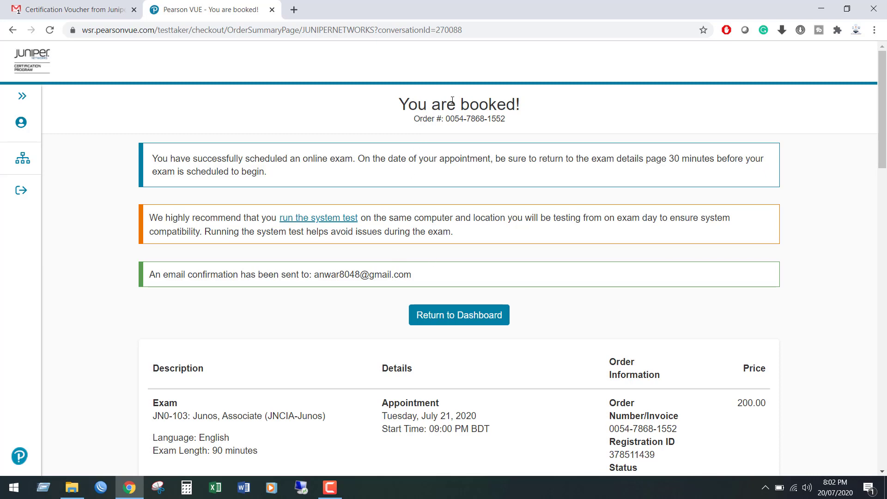
left_click_drag(152, 159, 798, 165)
scroll(245, 296, "down", 1)
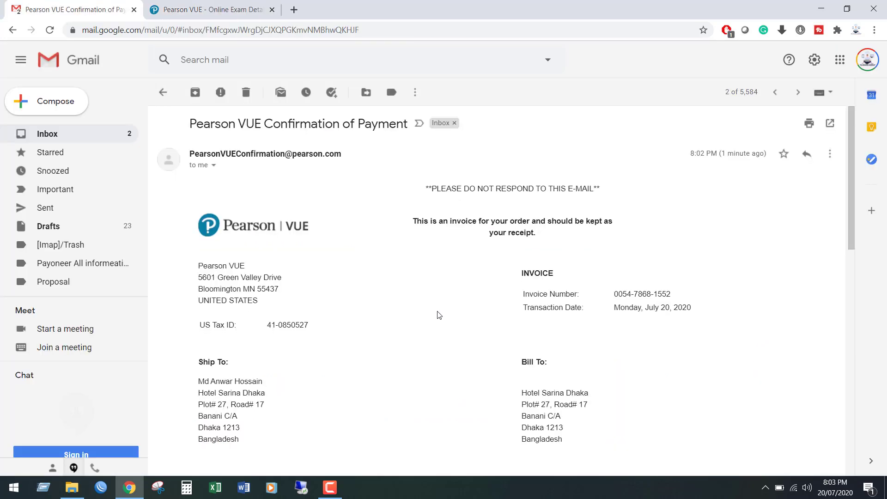
Step: Leave the invoice email and open the Juniper Networks OP Scheduled Exam email for JN0-103, July 21, 2020
scroll(439, 315, "down", 5)
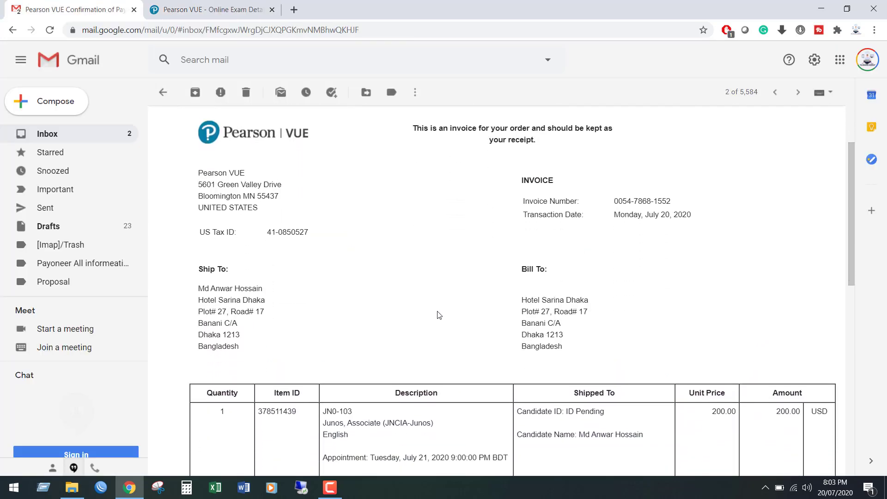
key("alt+Left")
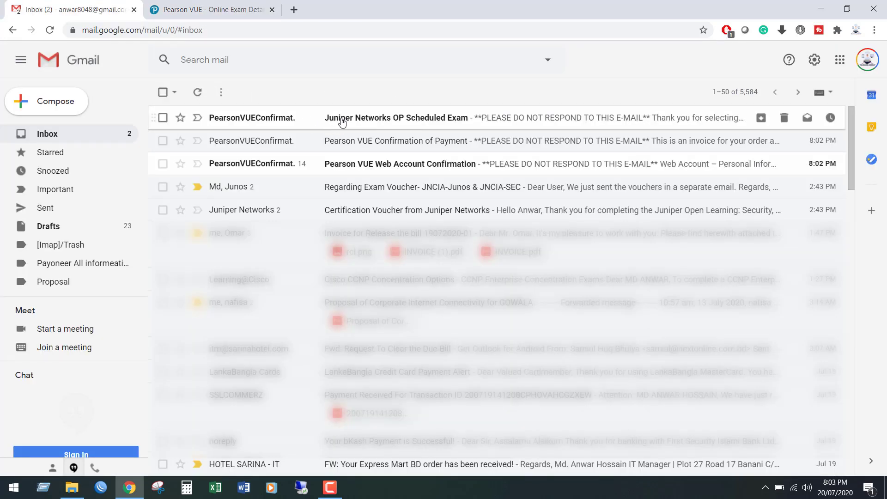
left_click(342, 122)
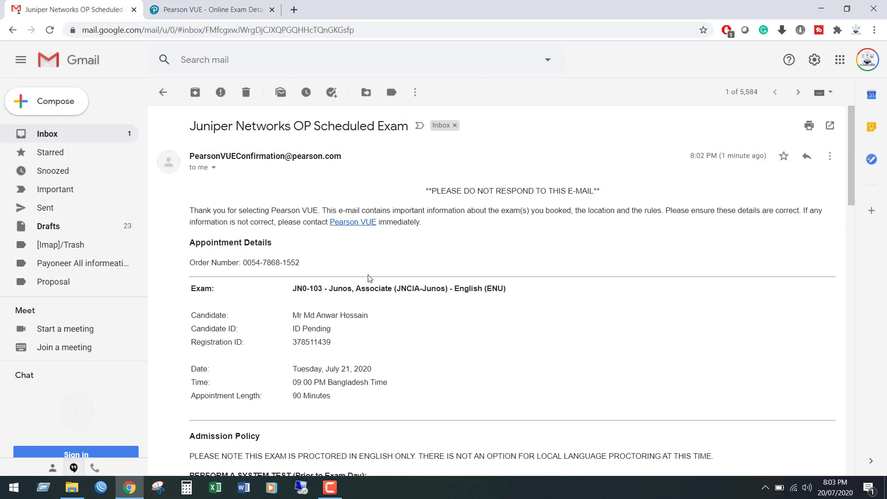